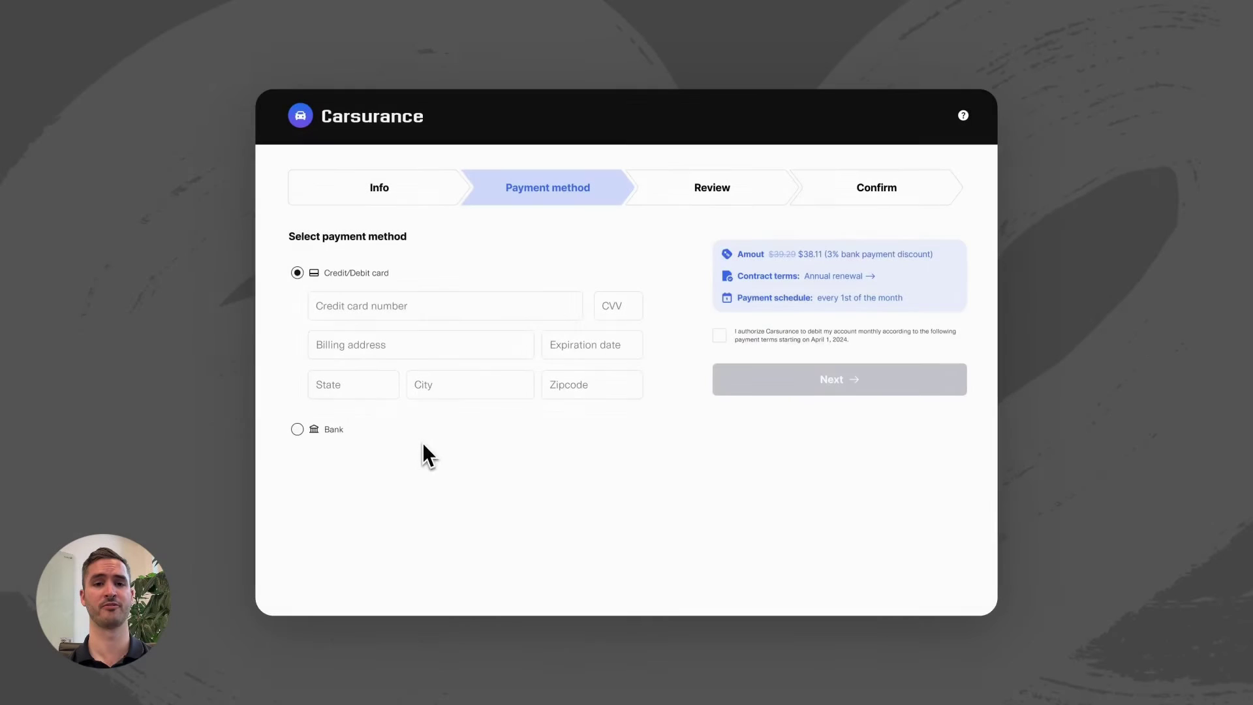
# - Choose Pay by bank instead of card to get the 3% bank discount
pyautogui.click(377, 440)
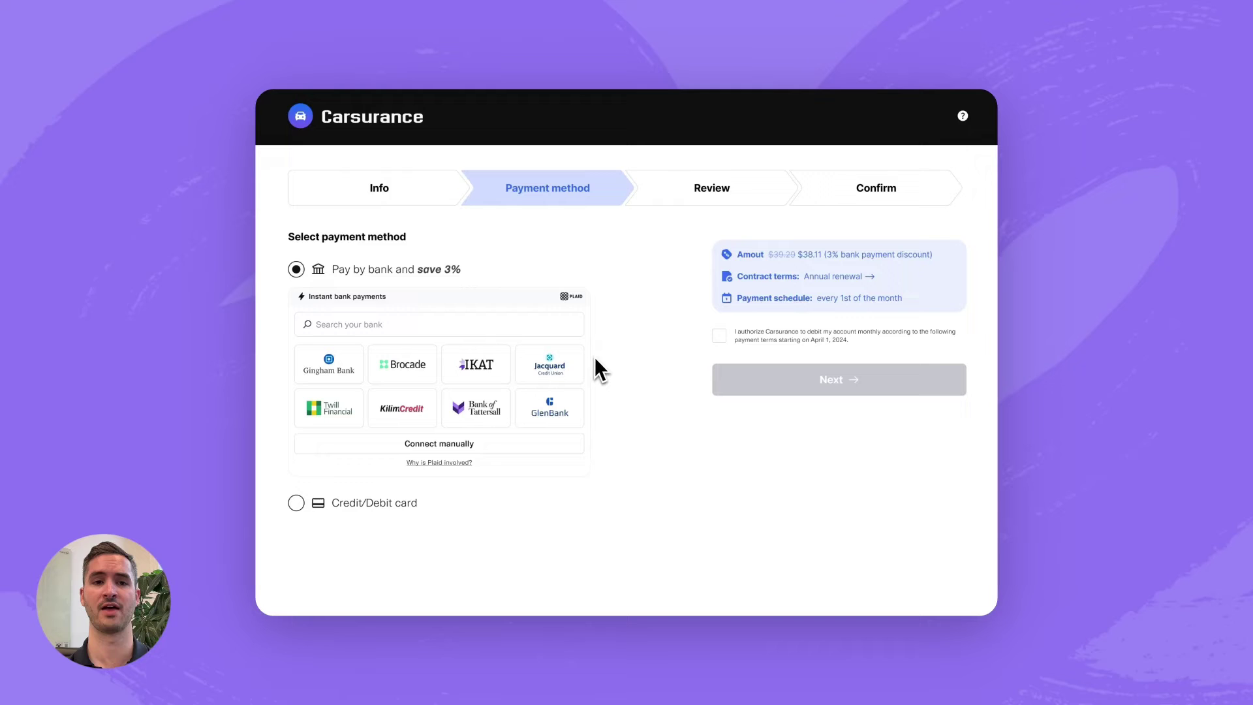
# - Search 'Bank o', select Gingham Bank, and continue past Plaid's introduction
pyautogui.click(360, 325)
pyautogui.write('Bank o')
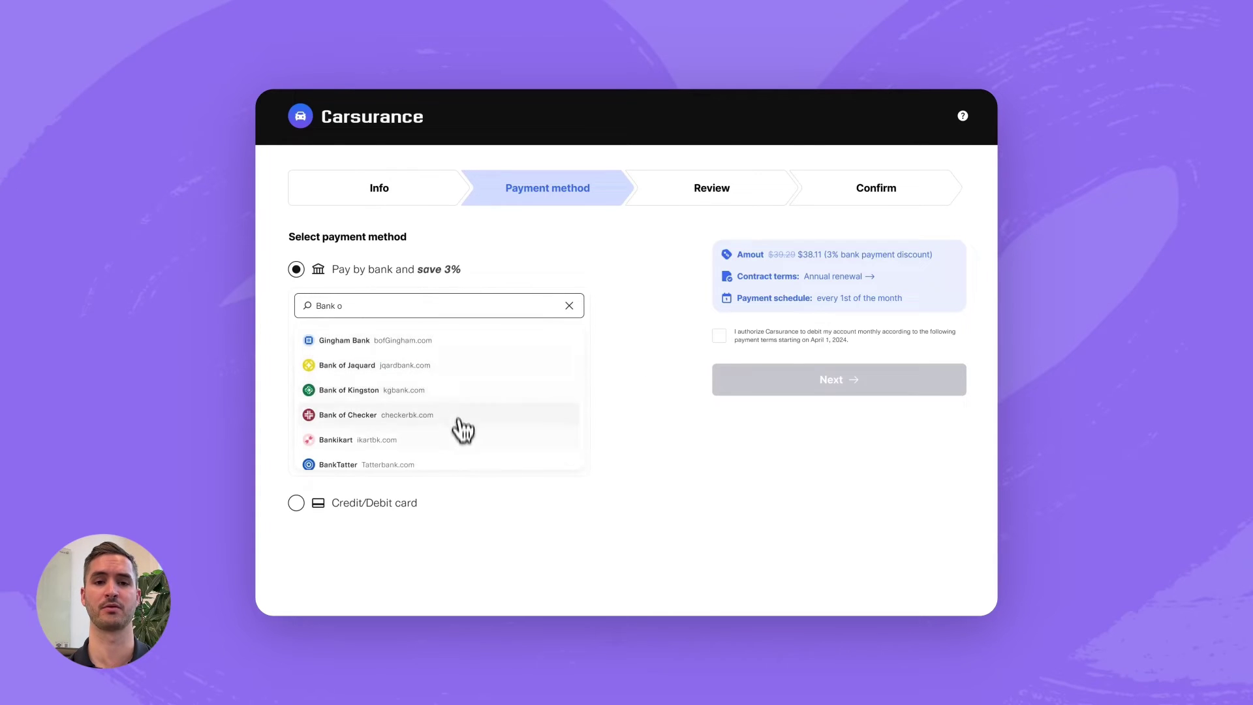
pyautogui.click(468, 342)
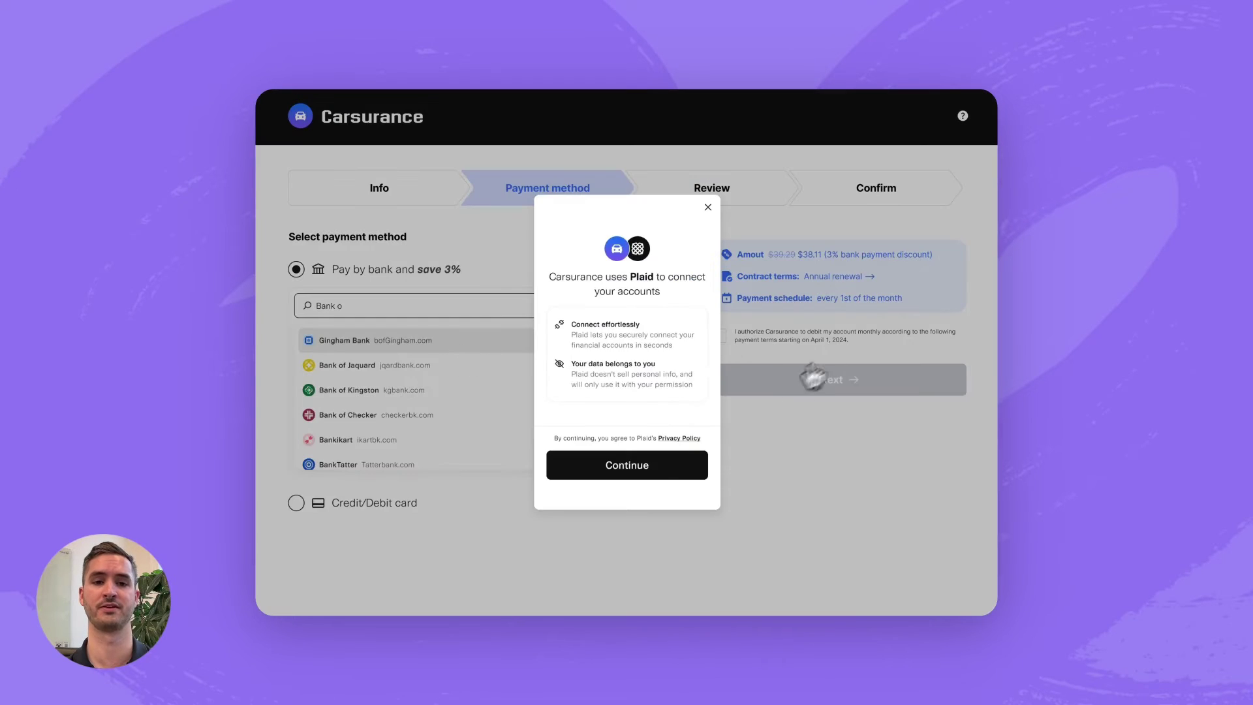
pyautogui.click(651, 466)
# - Log in to Gingham Bank and share the Personal Checking account ending 5521
pyautogui.click(627, 336)
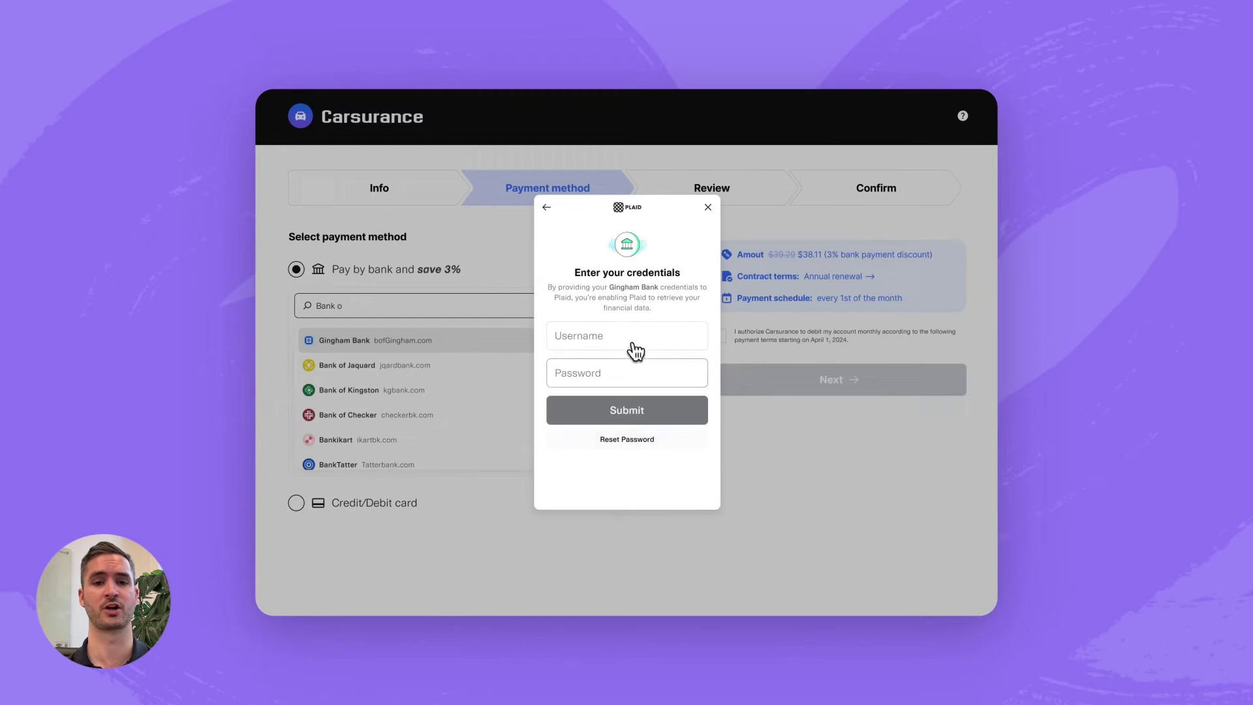
pyautogui.write('user_good')
pyautogui.click(688, 416)
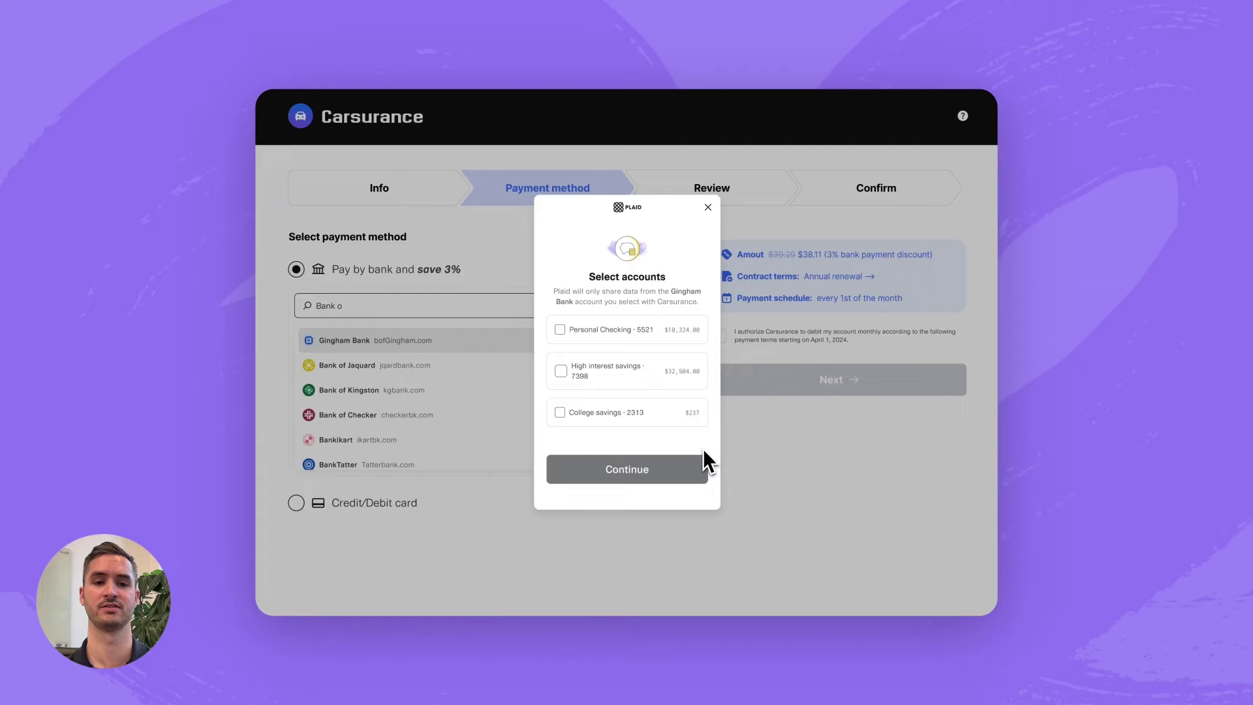
pyautogui.click(676, 329)
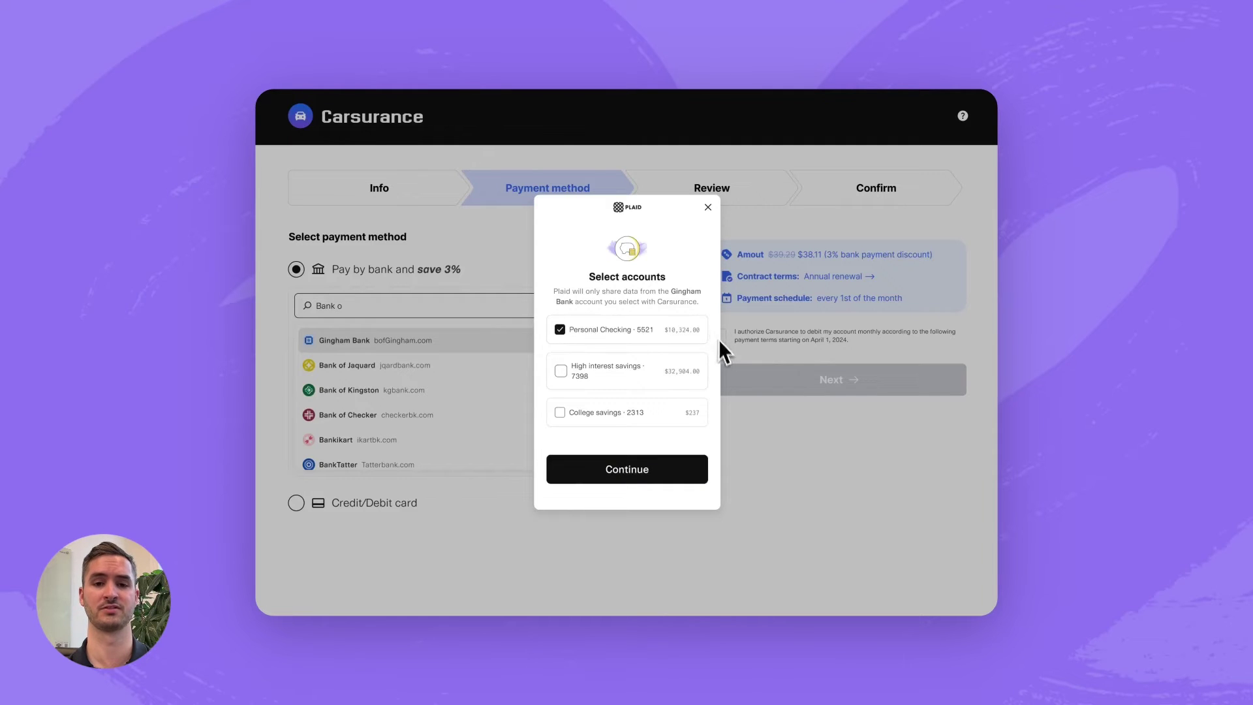
pyautogui.click(685, 469)
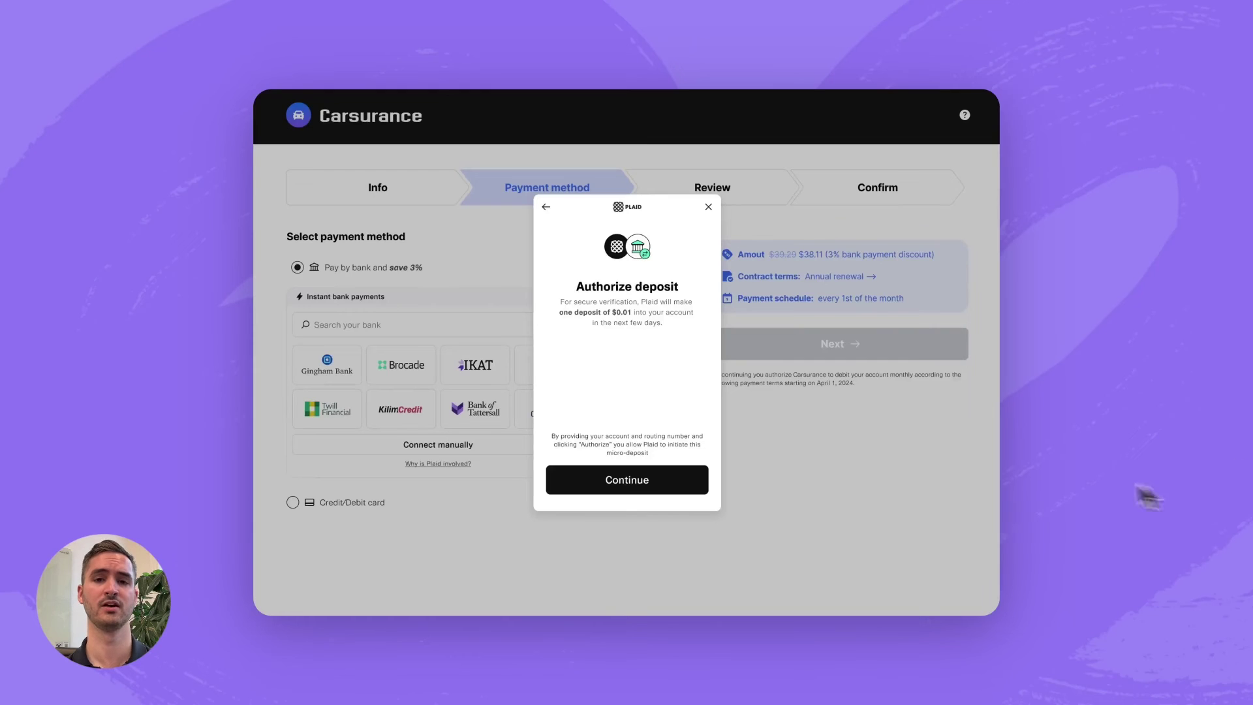
pyautogui.click(685, 495)
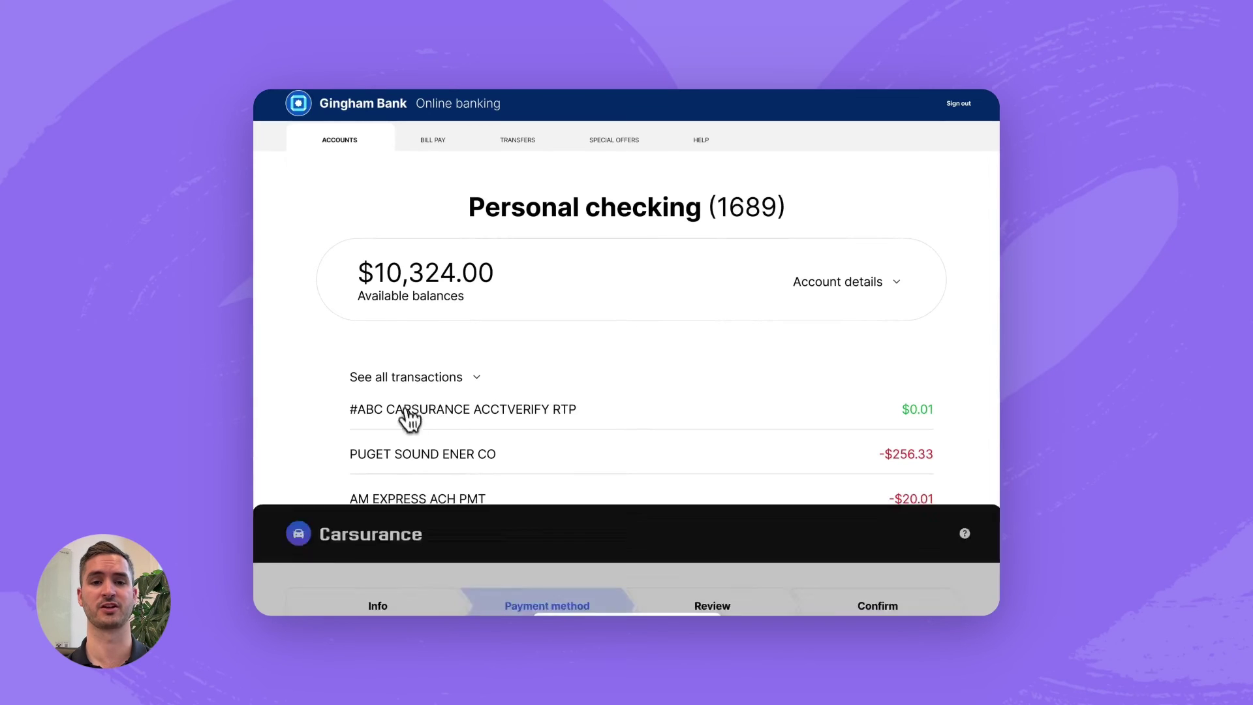
pyautogui.write('ABC')
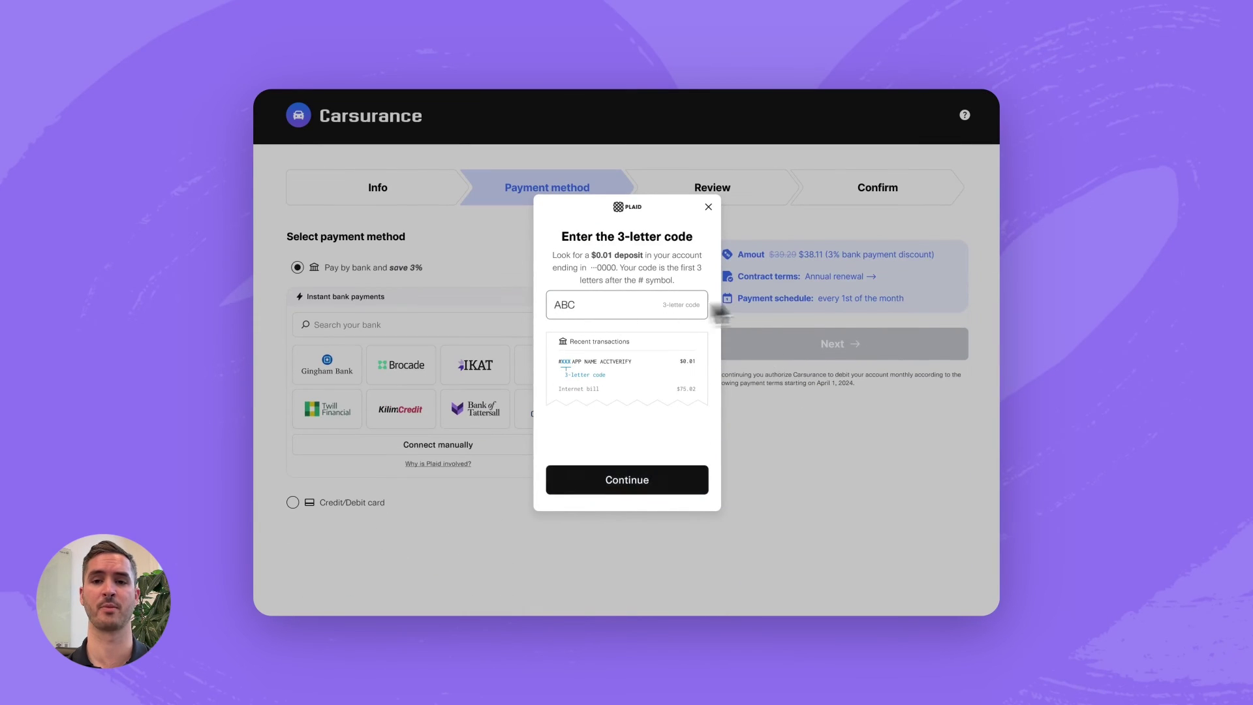
pyautogui.click(663, 497)
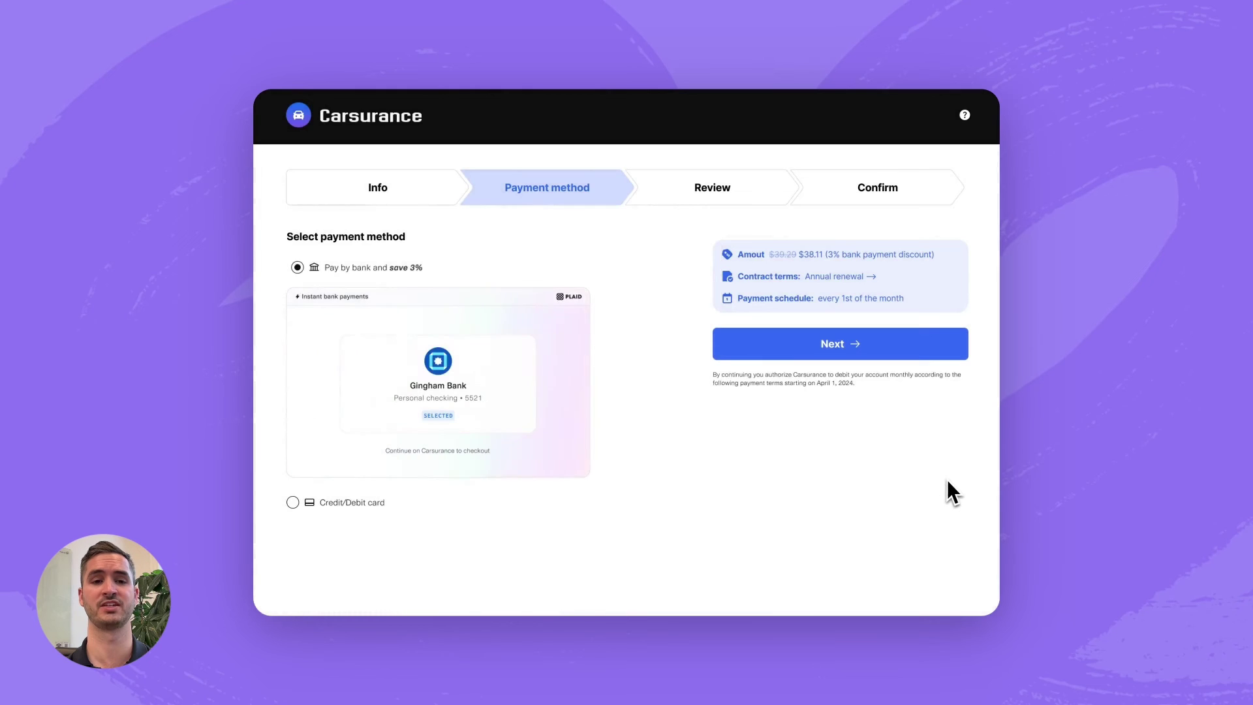